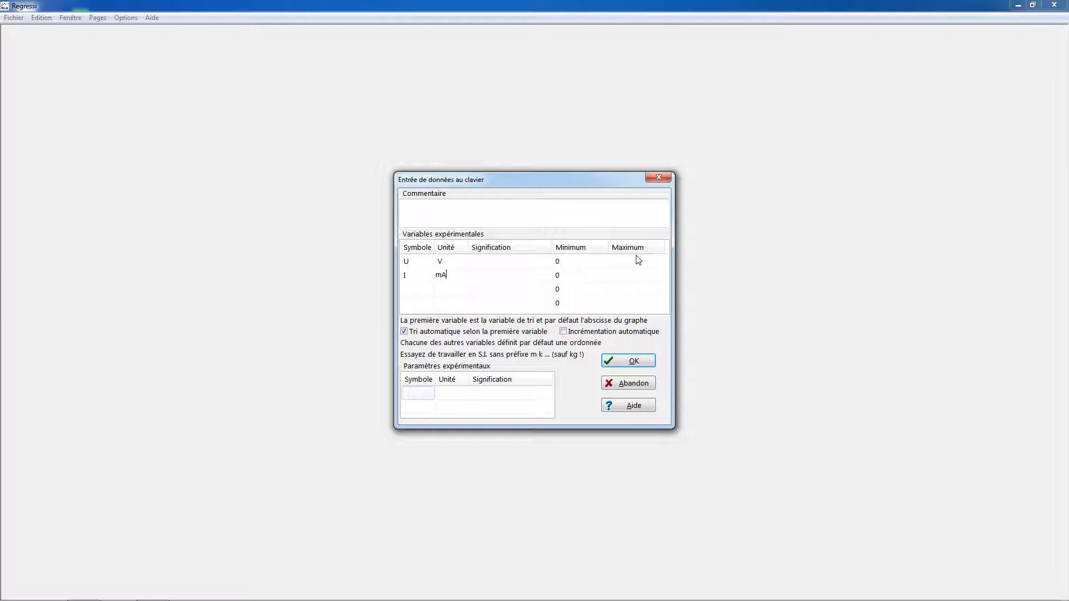
Create the data table for variables U in V and I in mA, and enter 0 for both in row 0.
left_click(611, 362)
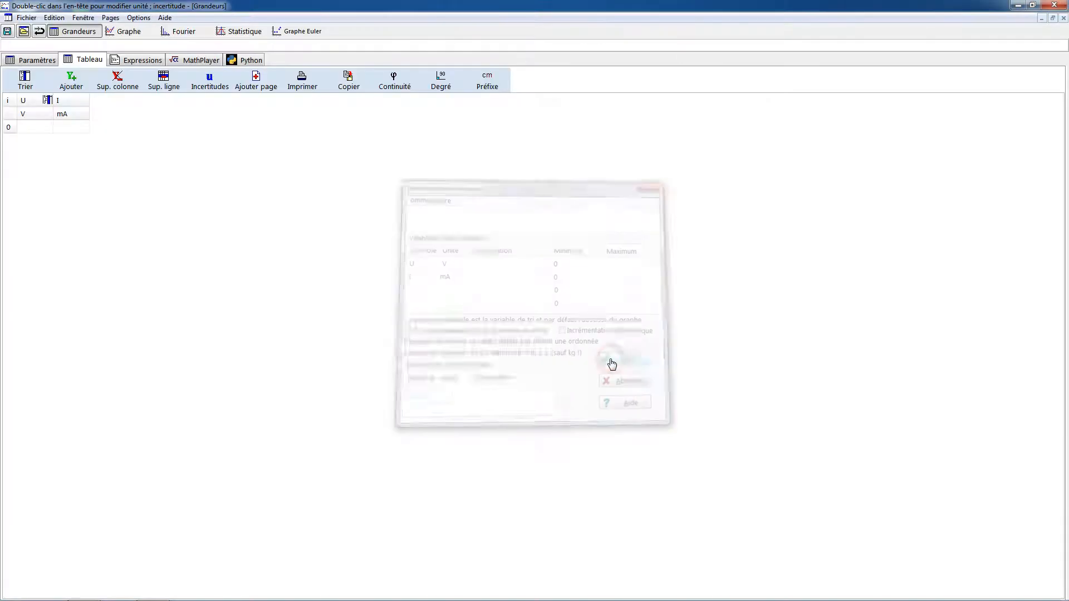
left_click(34, 127)
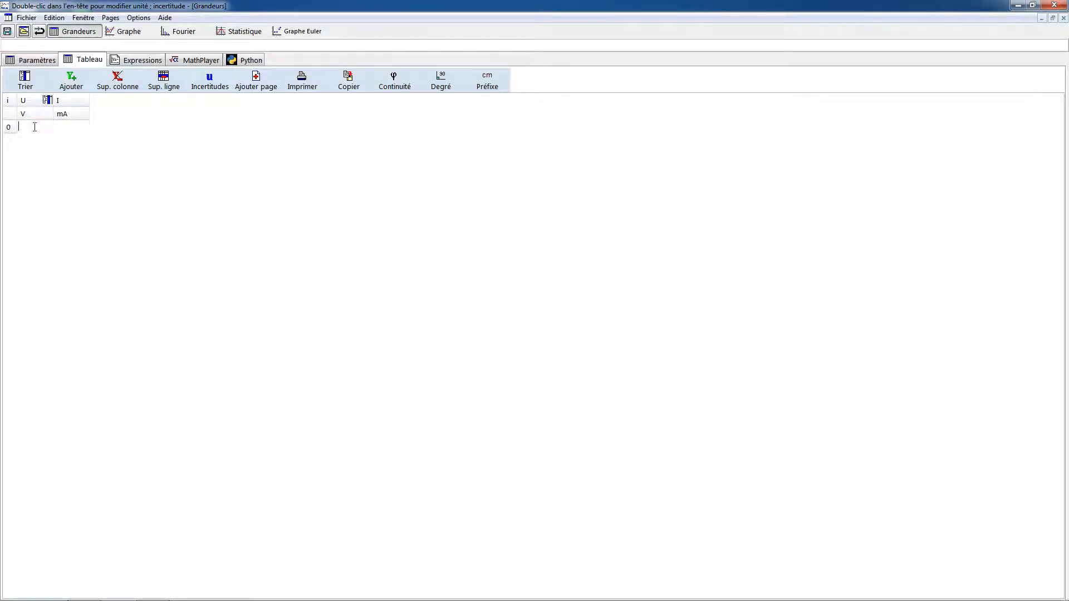
type("0")
key("Return")
type("0")
key("Return")
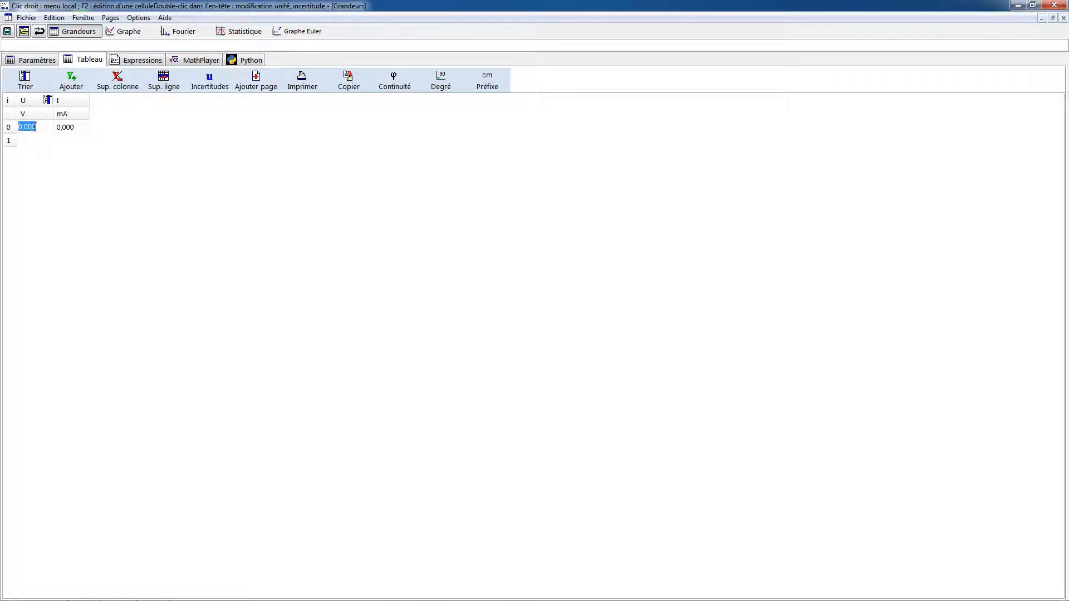
Fill rows 1 to 3 of the table with matching U and I values of 1, 2 and 3.
left_click(37, 140)
type("1")
key("Return")
type("1")
key("Return")
type("2")
key("Return")
type("2")
key("Return")
type("3")
key("Return")
type("3")
key("Return")
Fill rows 4 to 6 of the table with matching U and I values of 4, 5 and 6.
type("4")
key("Return")
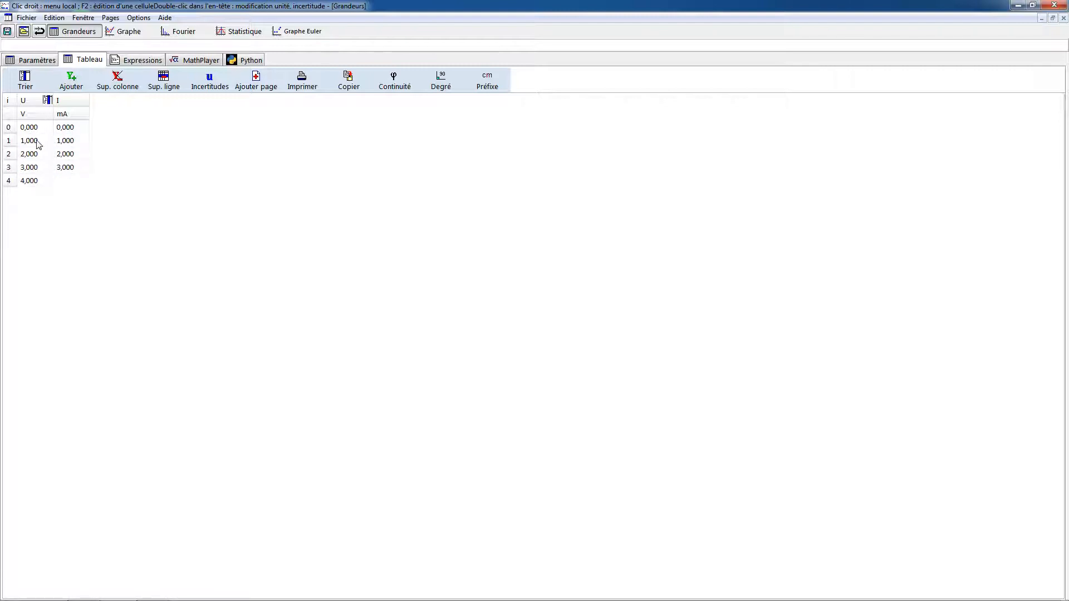
type("4")
key("Return")
type("5")
key("Return")
type("5")
key("Return")
type("6")
key("Return")
type("6")
key("Return")
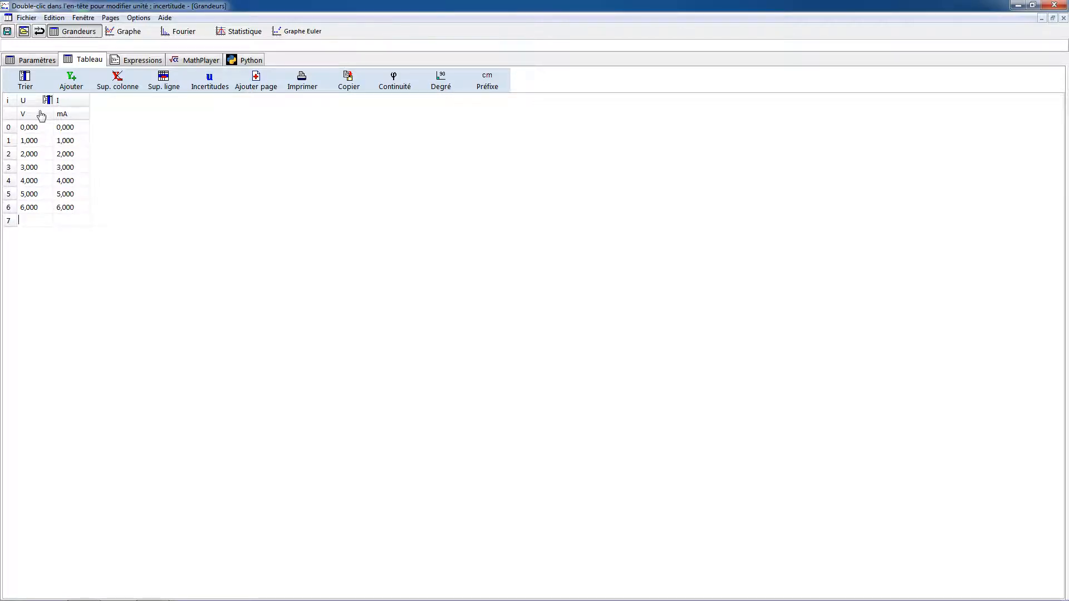
View the graph of the entered data, check it against the value table, and return to the graph.
left_click(126, 33)
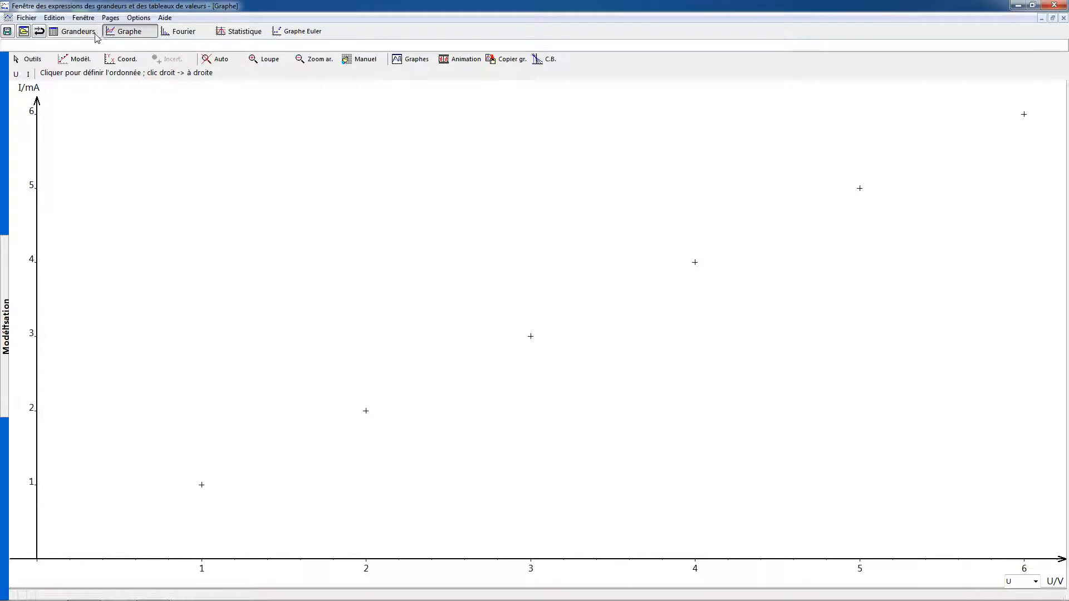
left_click(78, 32)
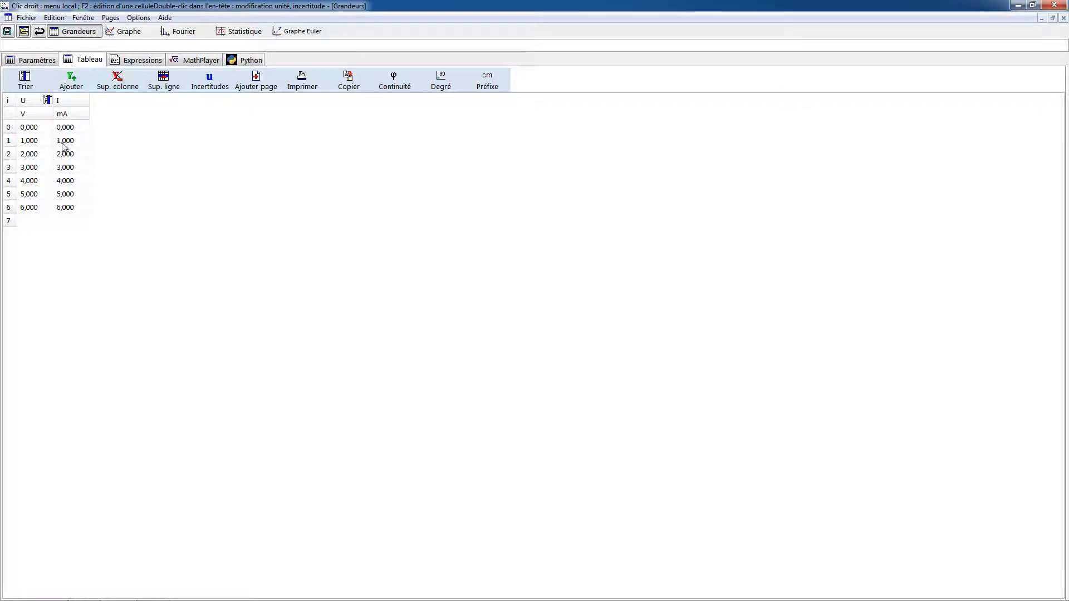
left_click(129, 34)
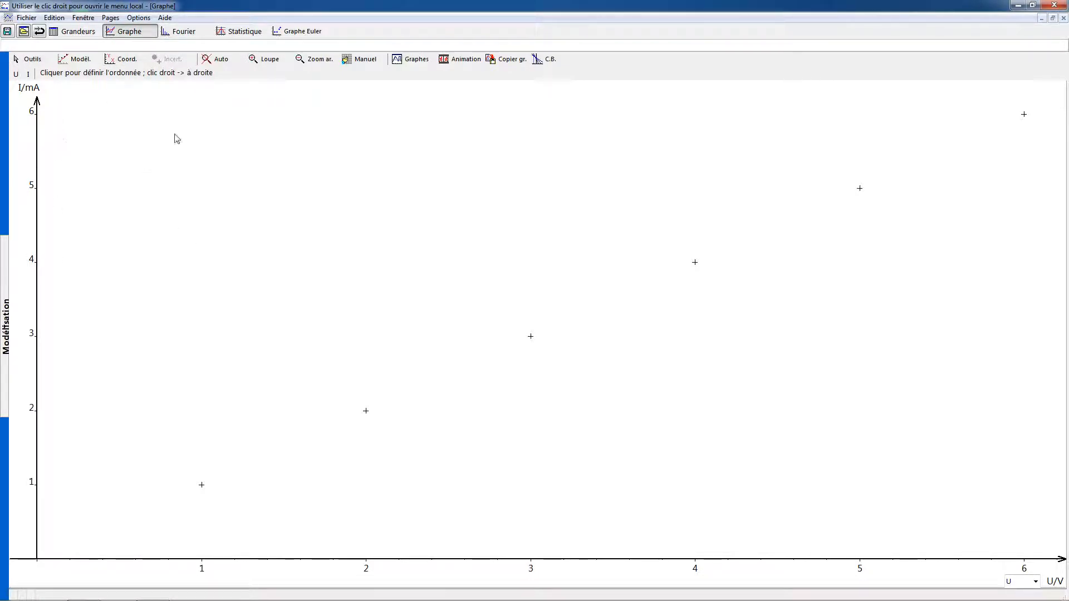
In the graph coordinates, set I as the abscissa and U as the ordinate.
left_click(118, 61)
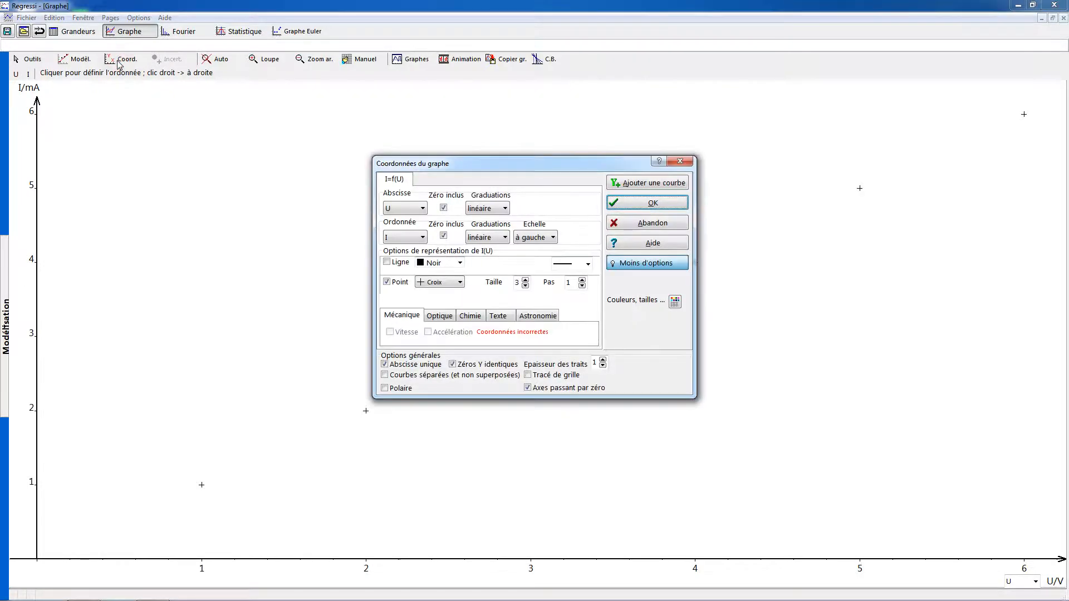
left_click(402, 210)
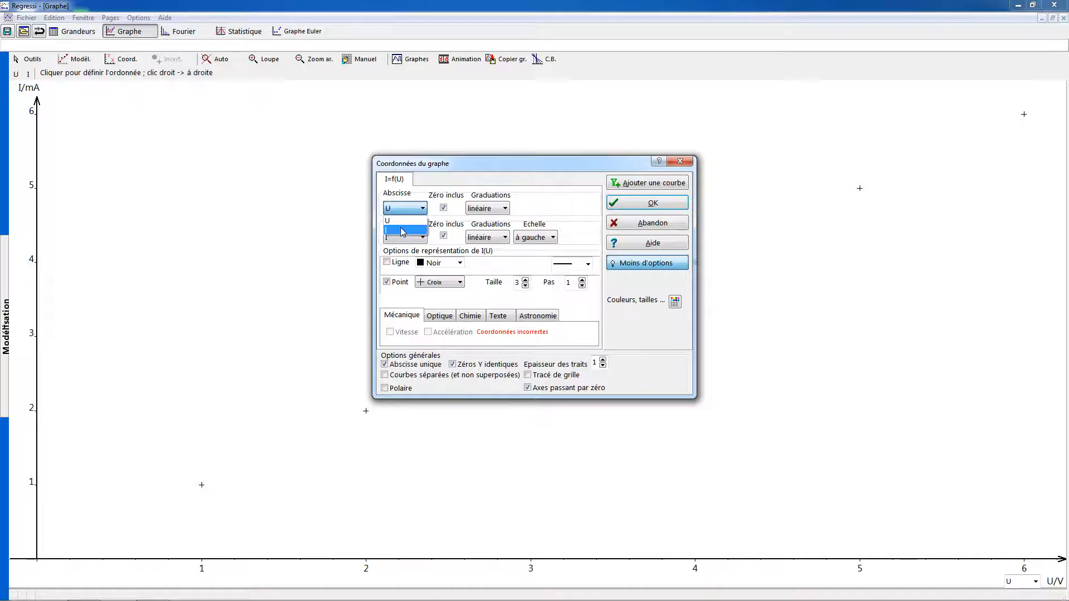
left_click(402, 231)
left_click(402, 237)
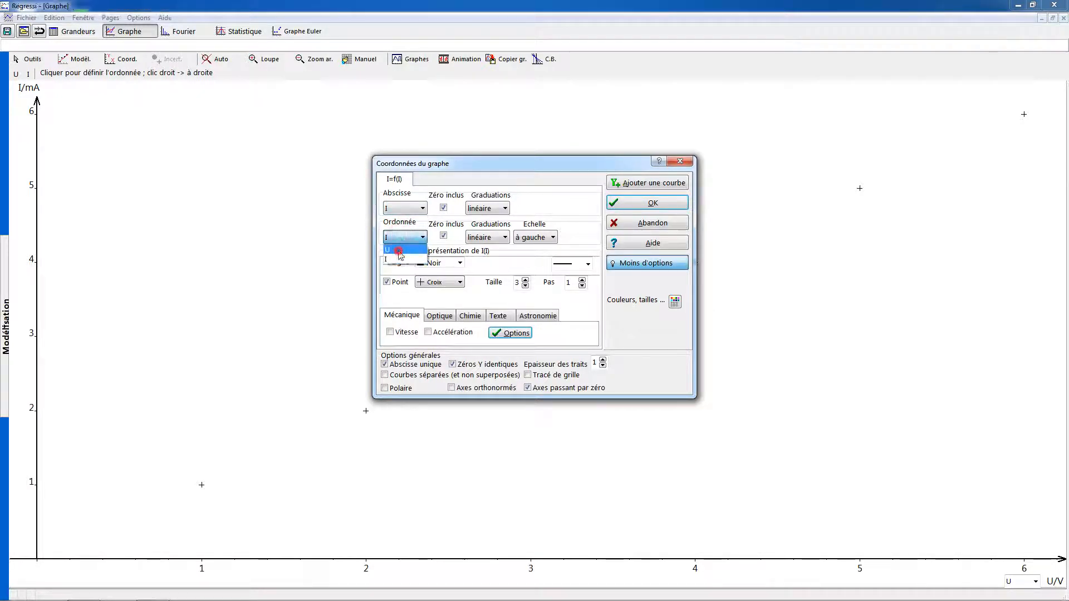
left_click(400, 253)
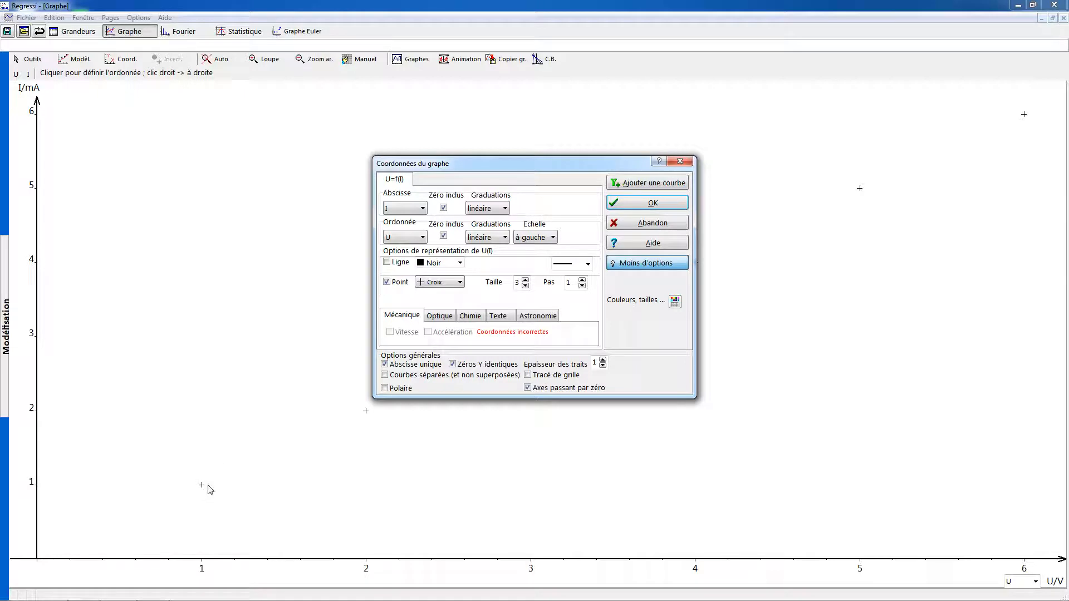
Enable a line for the U(I) curve with Lissage, set the line thickness to 3, and apply the graph settings.
left_click(392, 264)
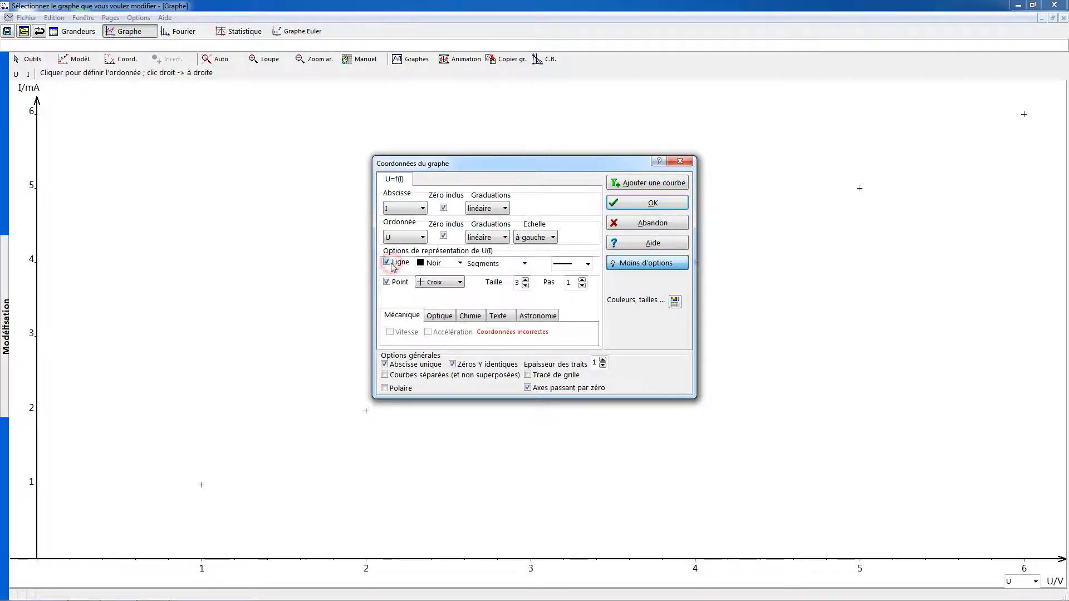
left_click(488, 269)
left_click(487, 292)
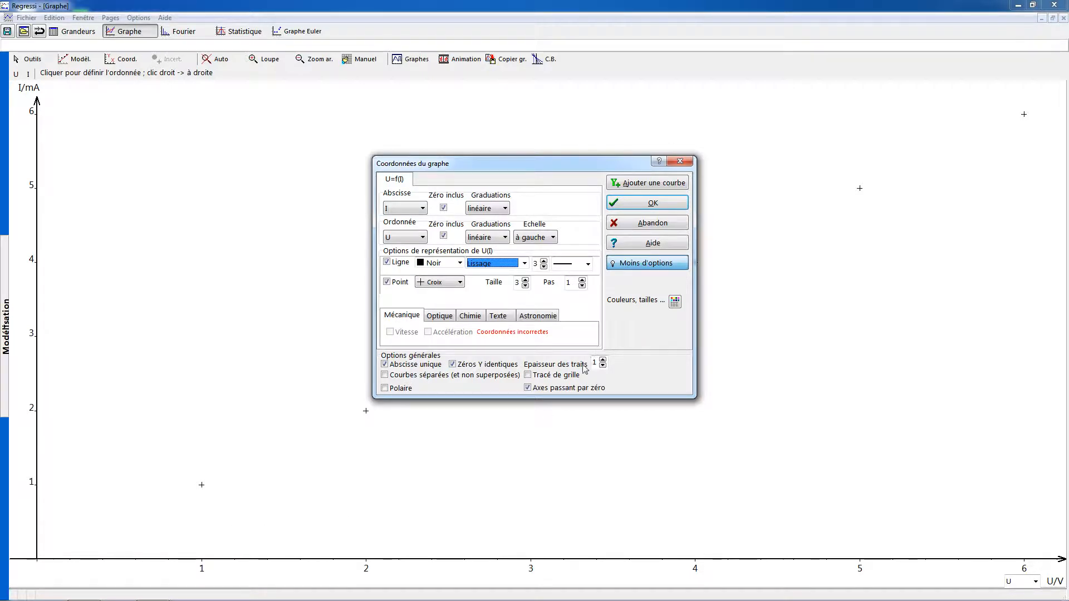
left_click(603, 361)
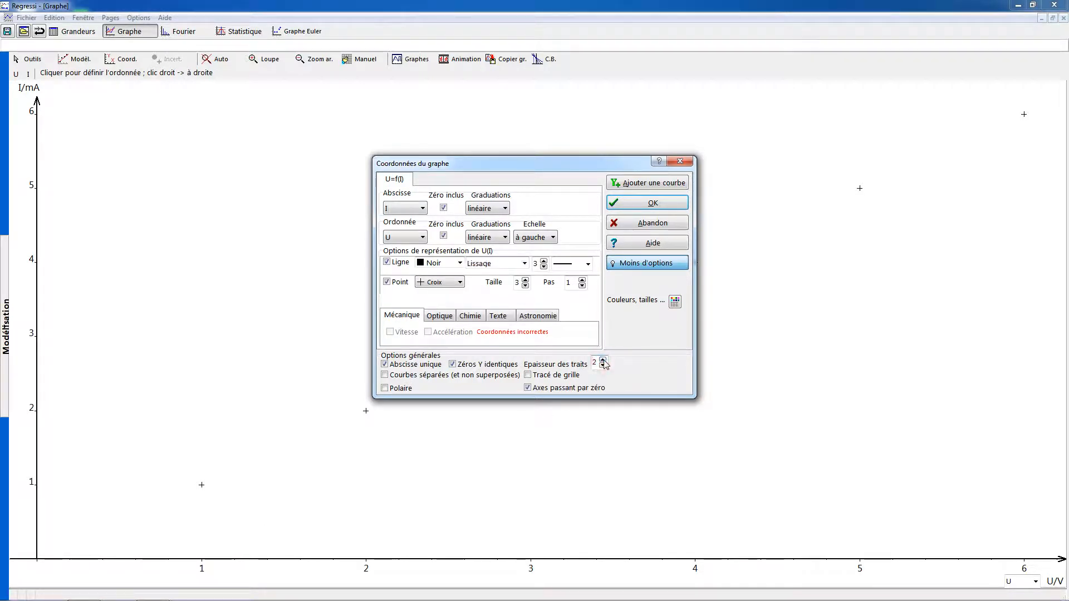
left_click(604, 360)
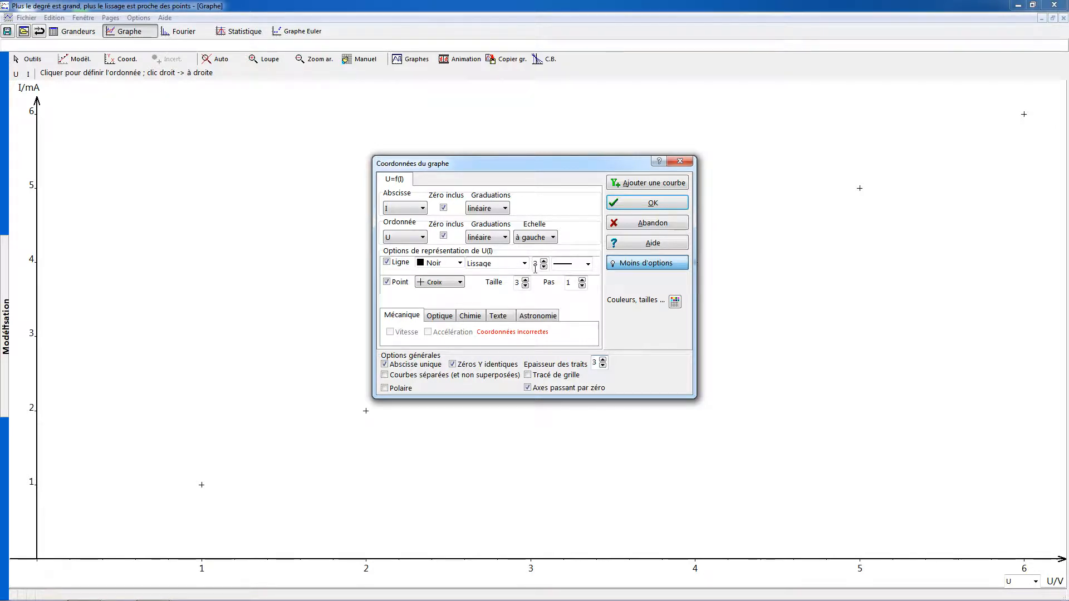
left_click(589, 265)
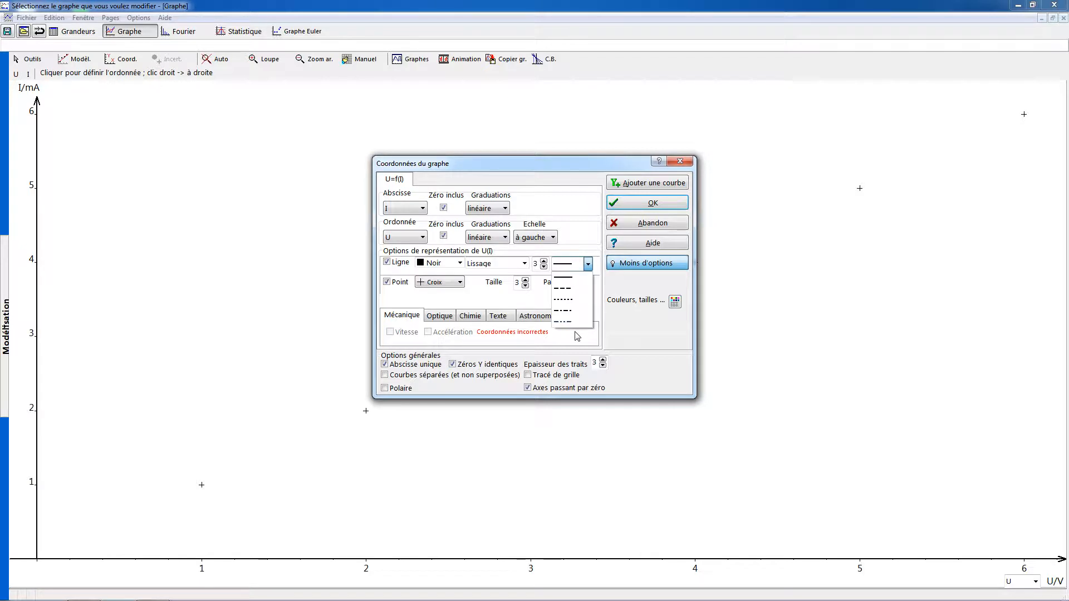
left_click(616, 328)
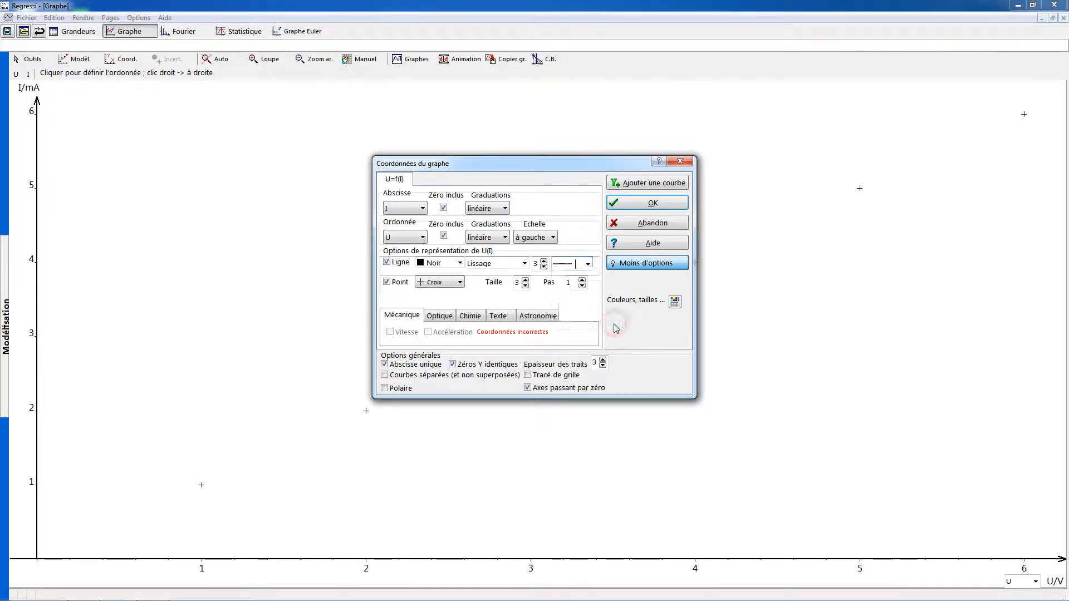
left_click(635, 210)
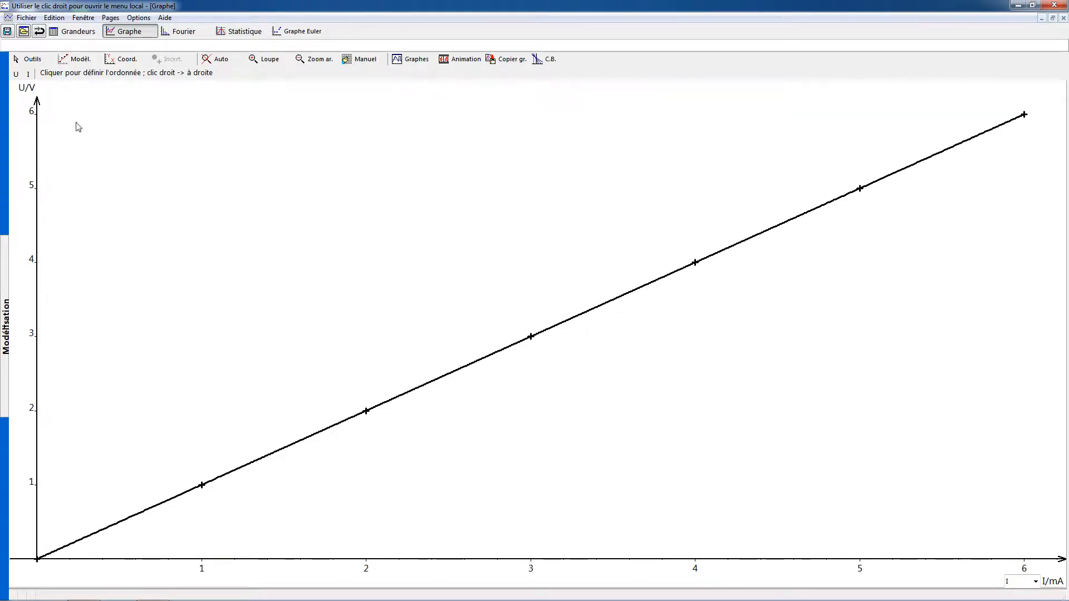
Model the U(I) curve with the predefined linear model (Linéaire) and adjust its parameter to the data.
left_click(77, 61)
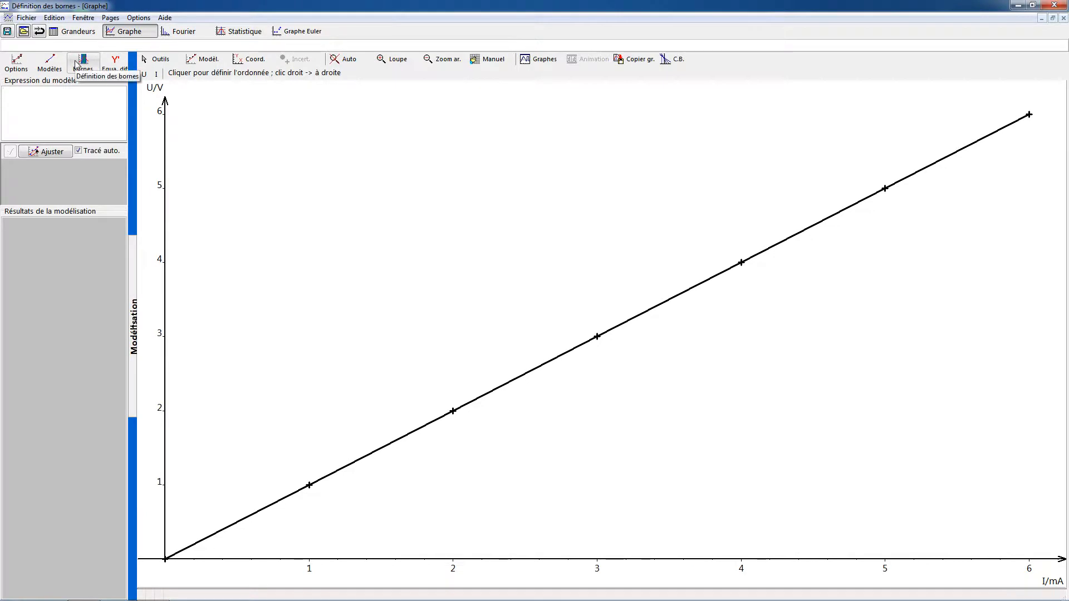
left_click(48, 103)
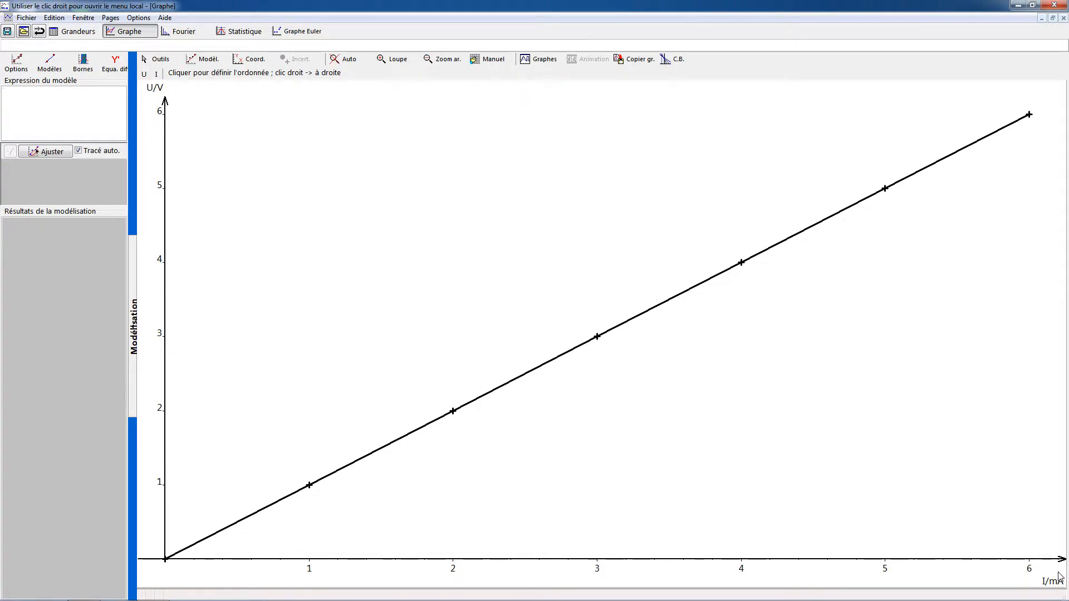
left_click(45, 61)
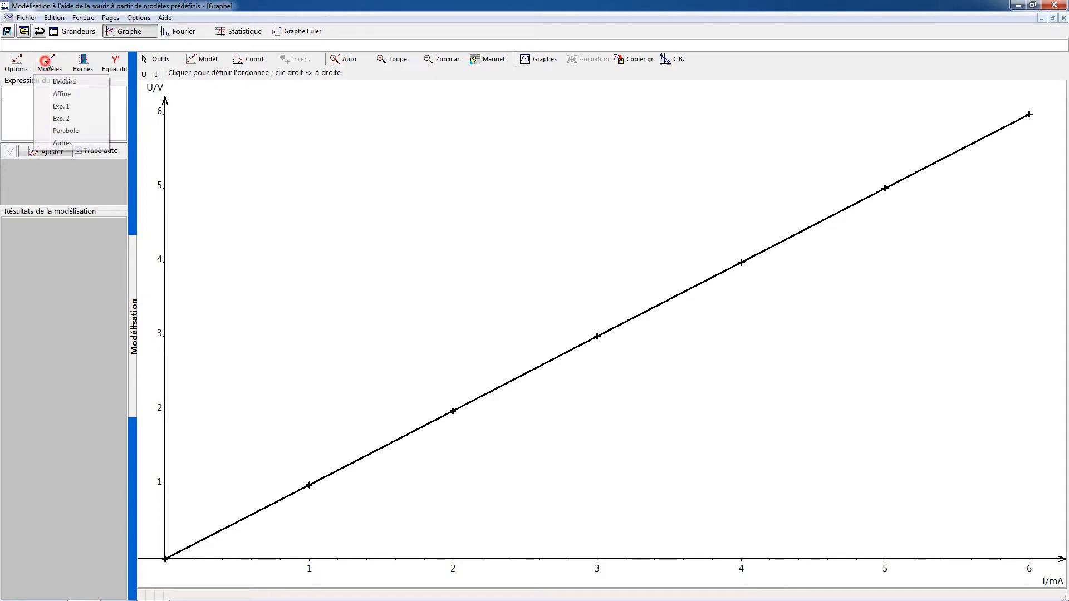
left_click(63, 83)
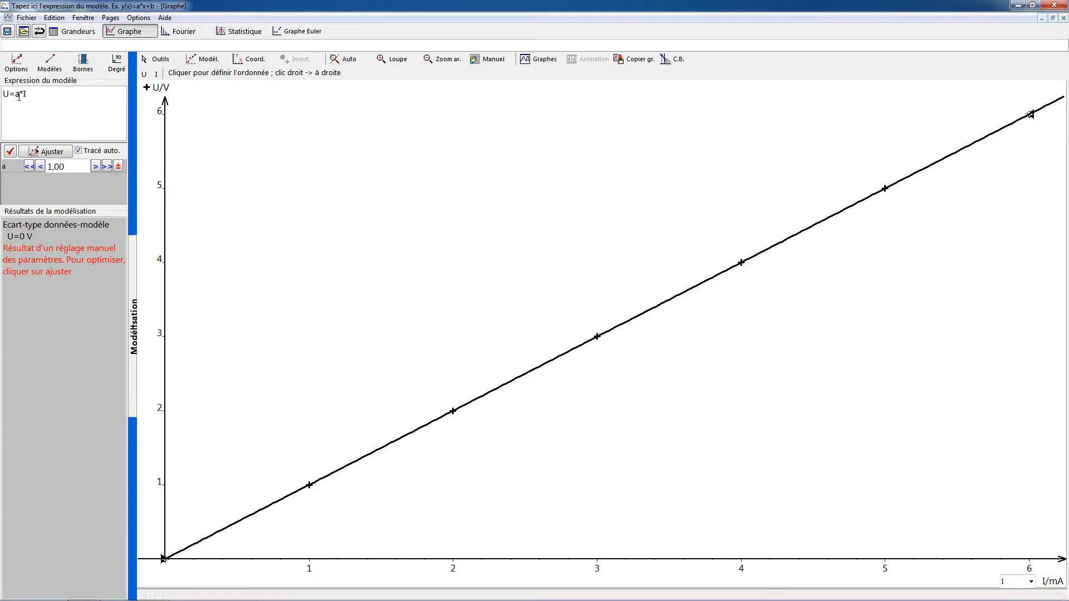
left_click(49, 152)
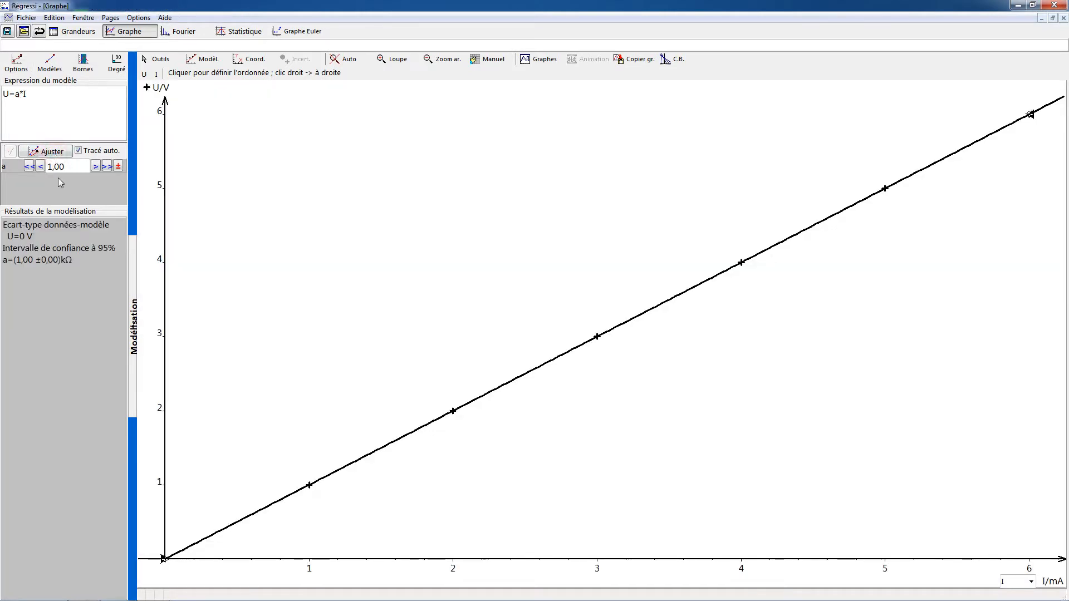